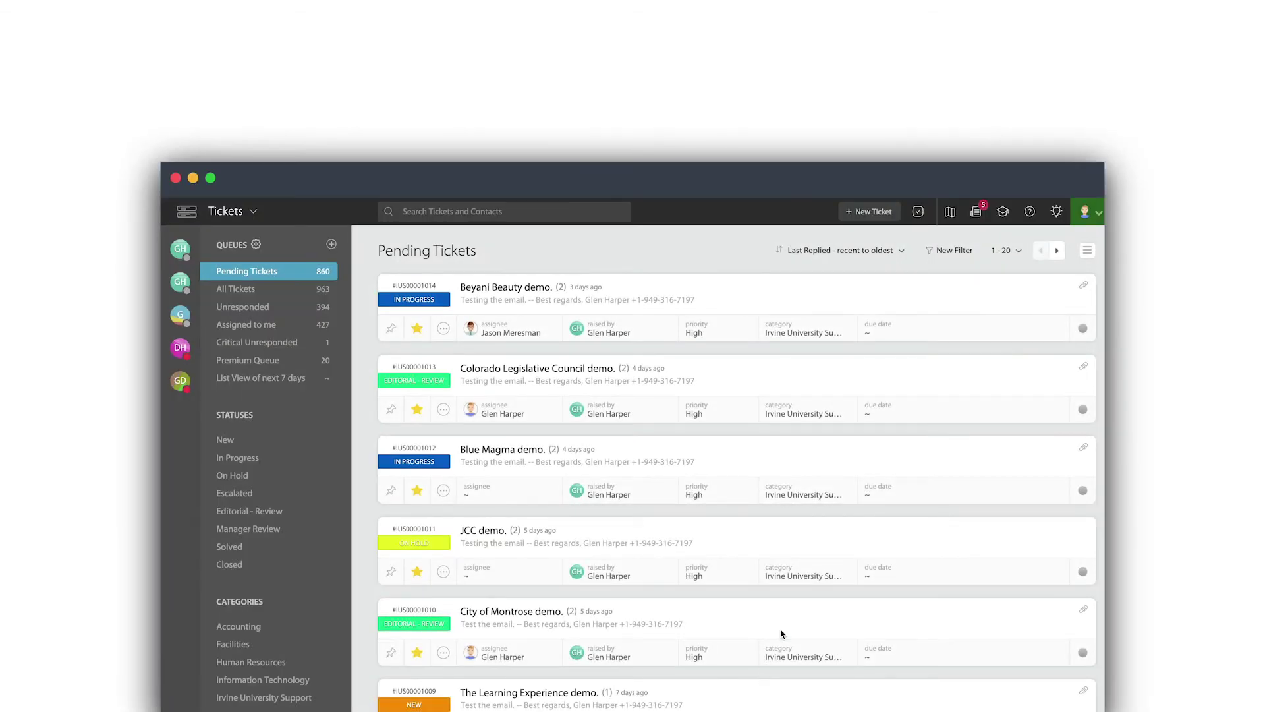
# - Open My Settings from the avatar's user menu at the top right
pyautogui.click(1090, 213)
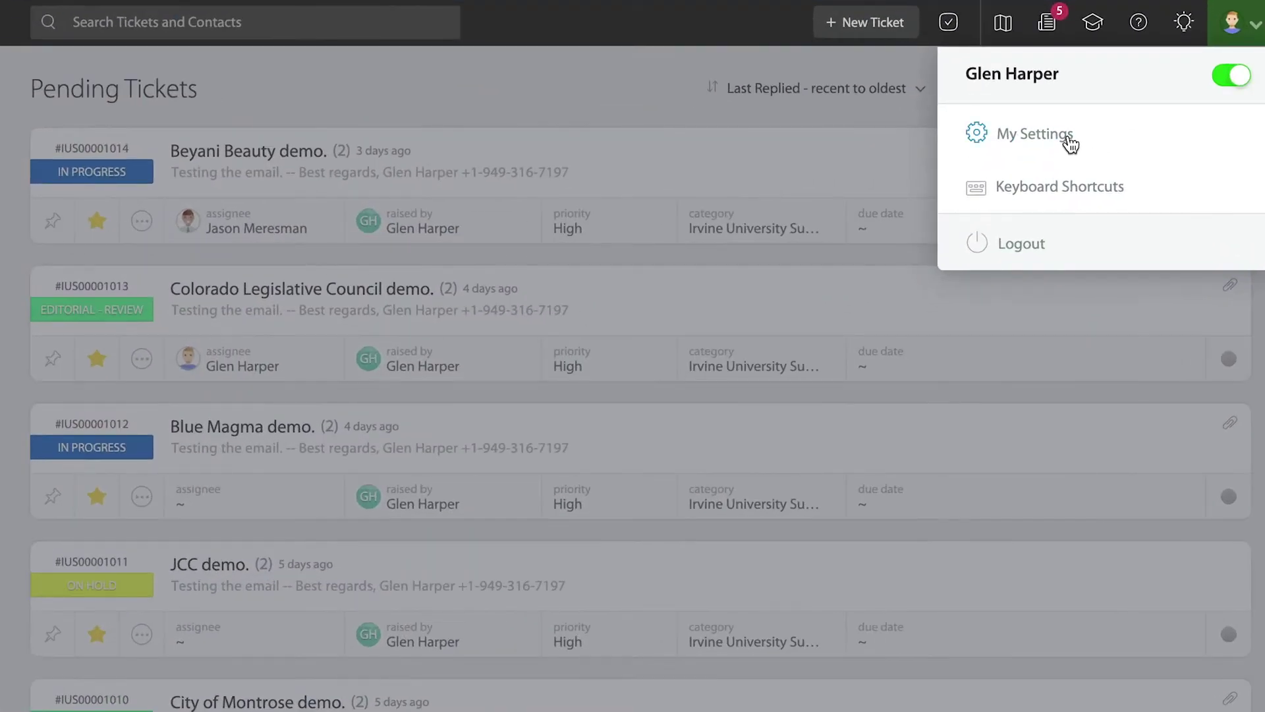
pyautogui.click(1068, 135)
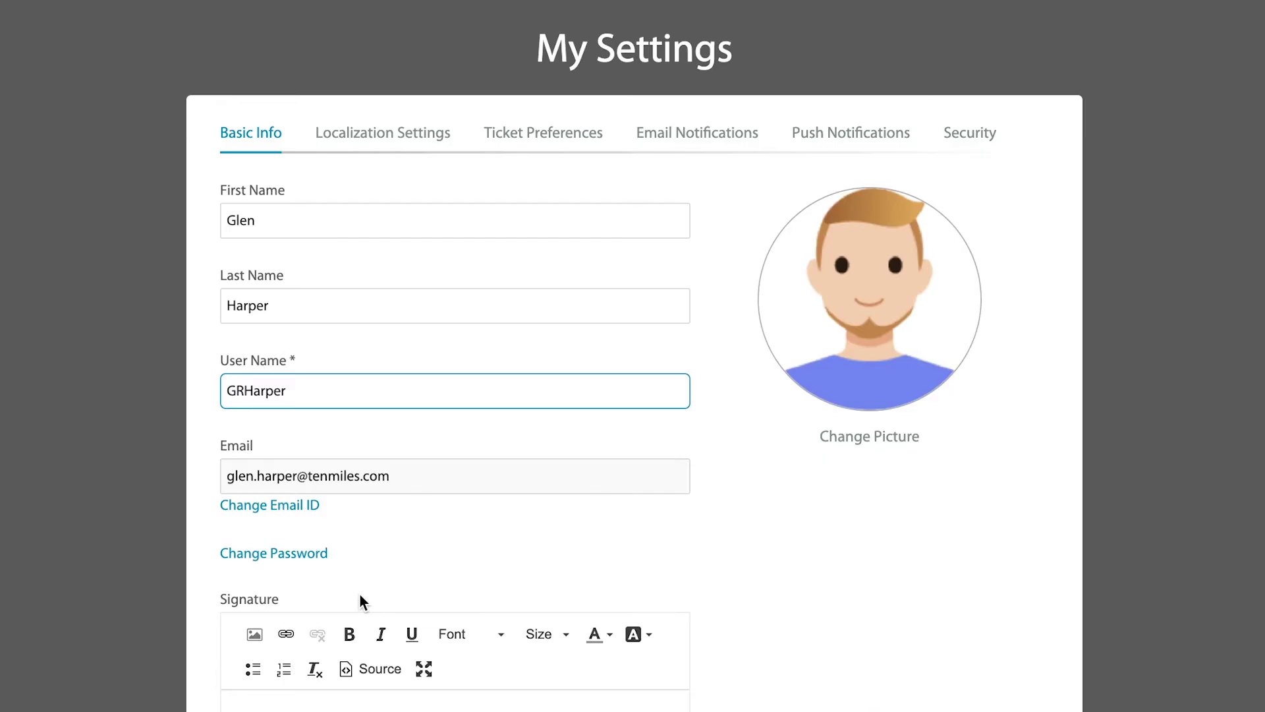
# - Review the Basic Info fields and the email signature editor
pyautogui.scroll(-1, 360, 601)
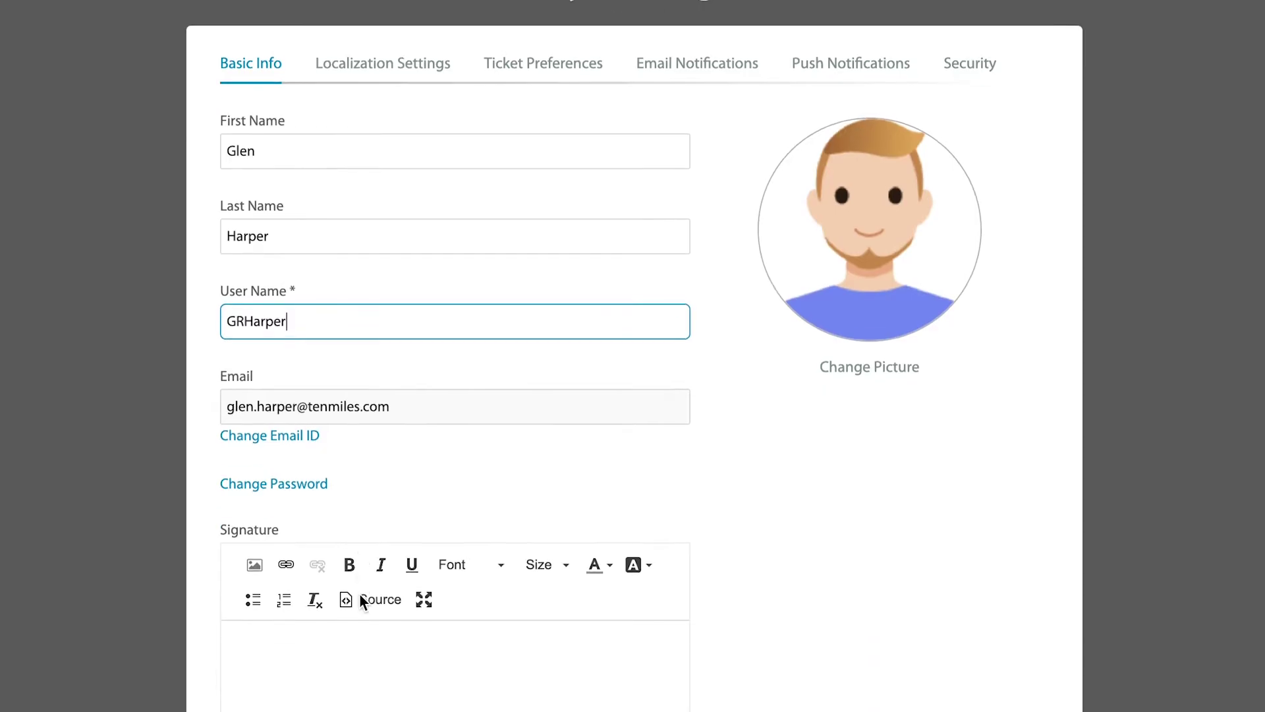
pyautogui.click(300, 651)
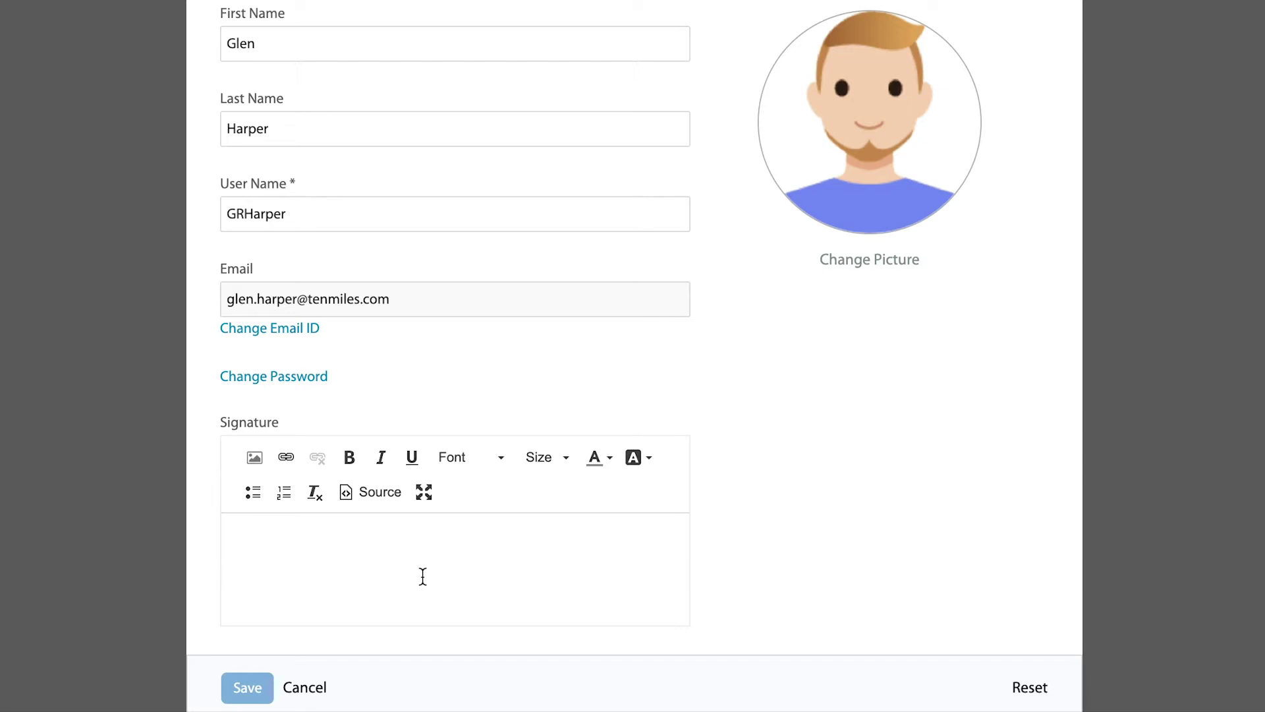
pyautogui.scroll(3, 367, 209)
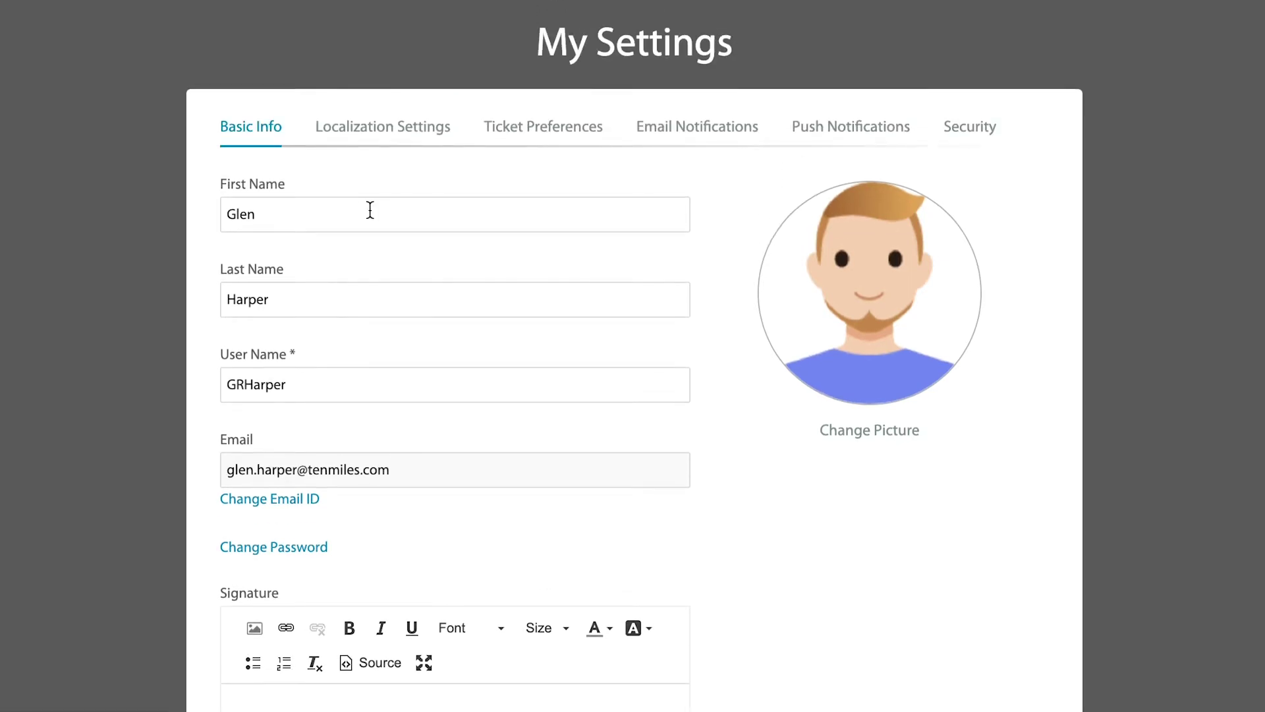
# - Keep the time zone on GMT -08:00 Pacific Time (US / Canada) in Localization Settings
pyautogui.click(395, 127)
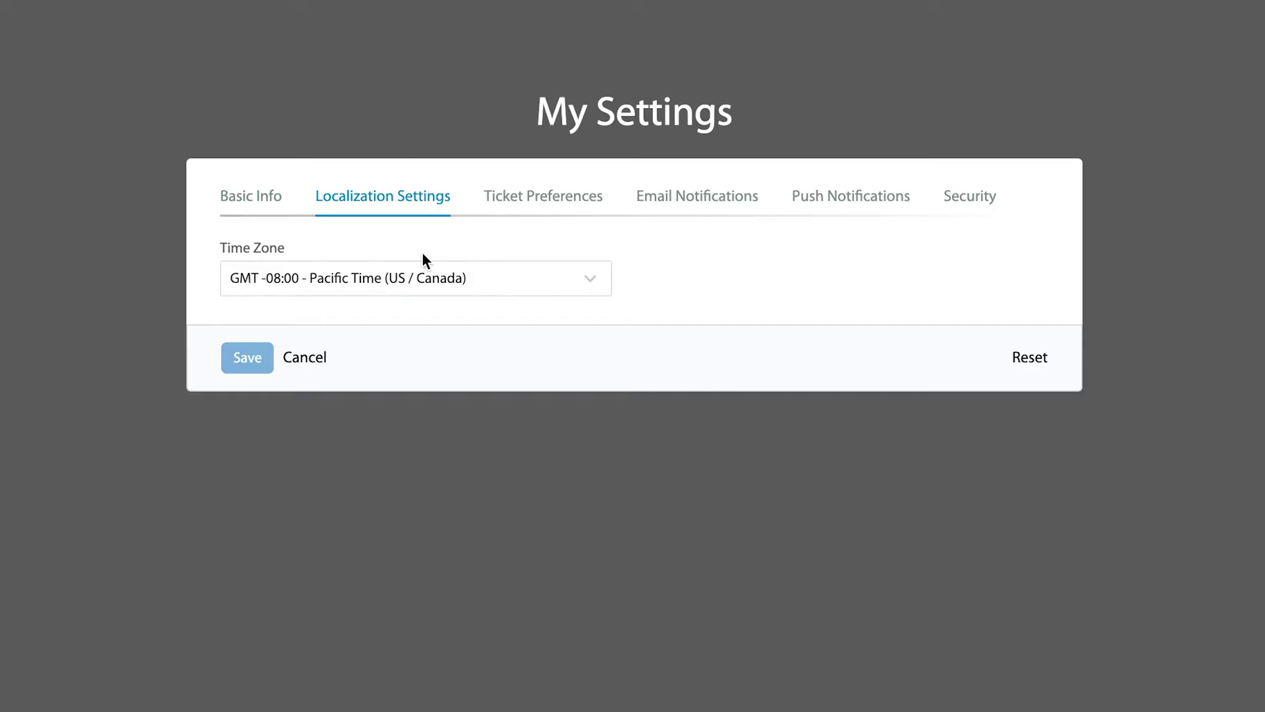
pyautogui.click(430, 275)
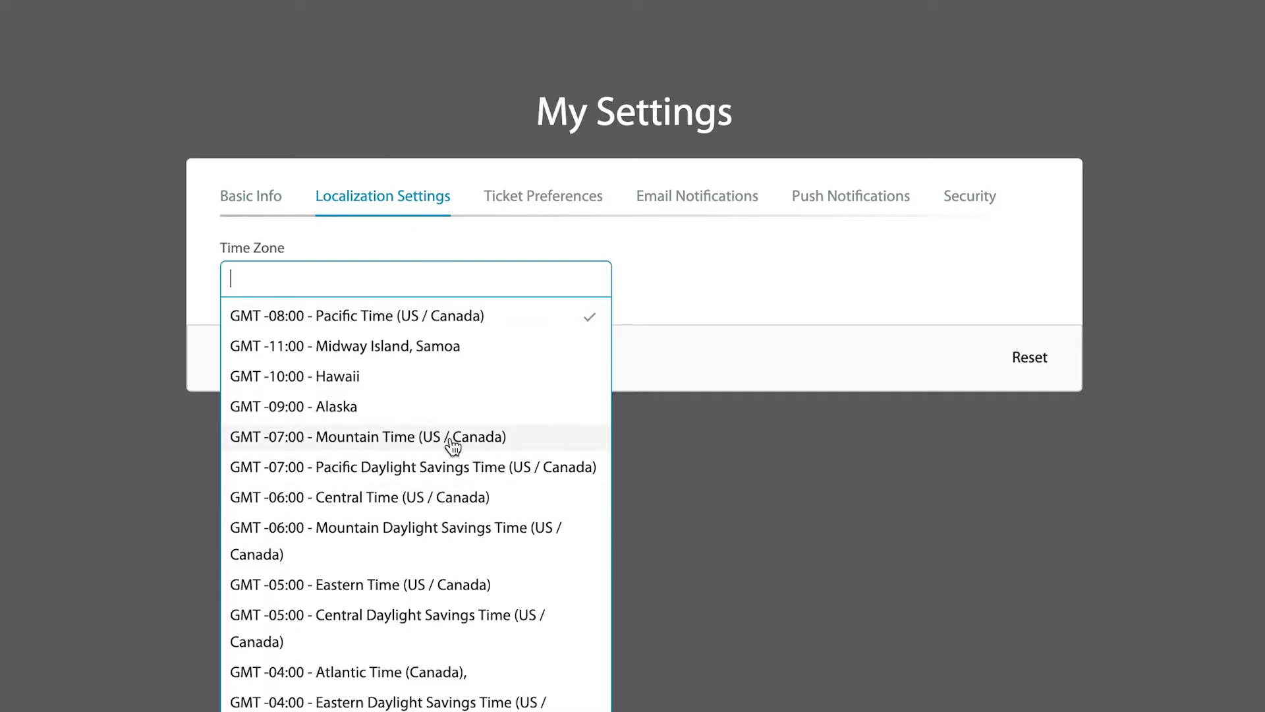
pyautogui.click(437, 321)
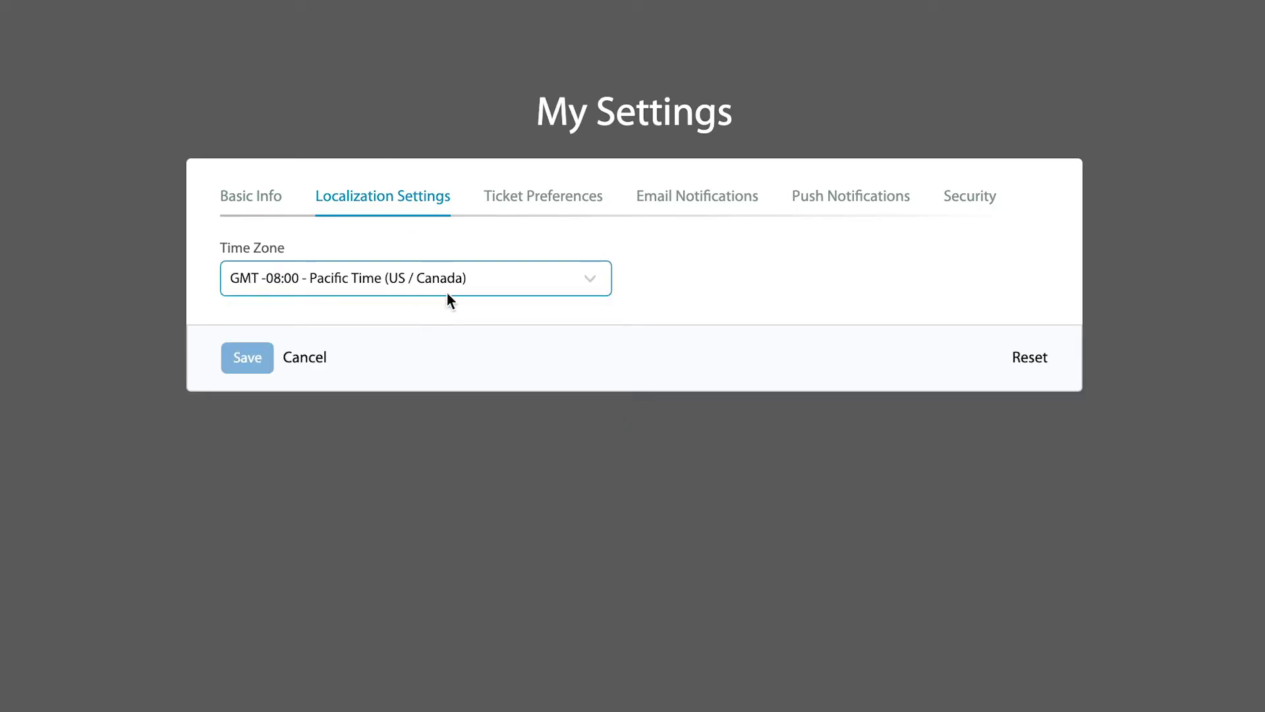
pyautogui.click(558, 202)
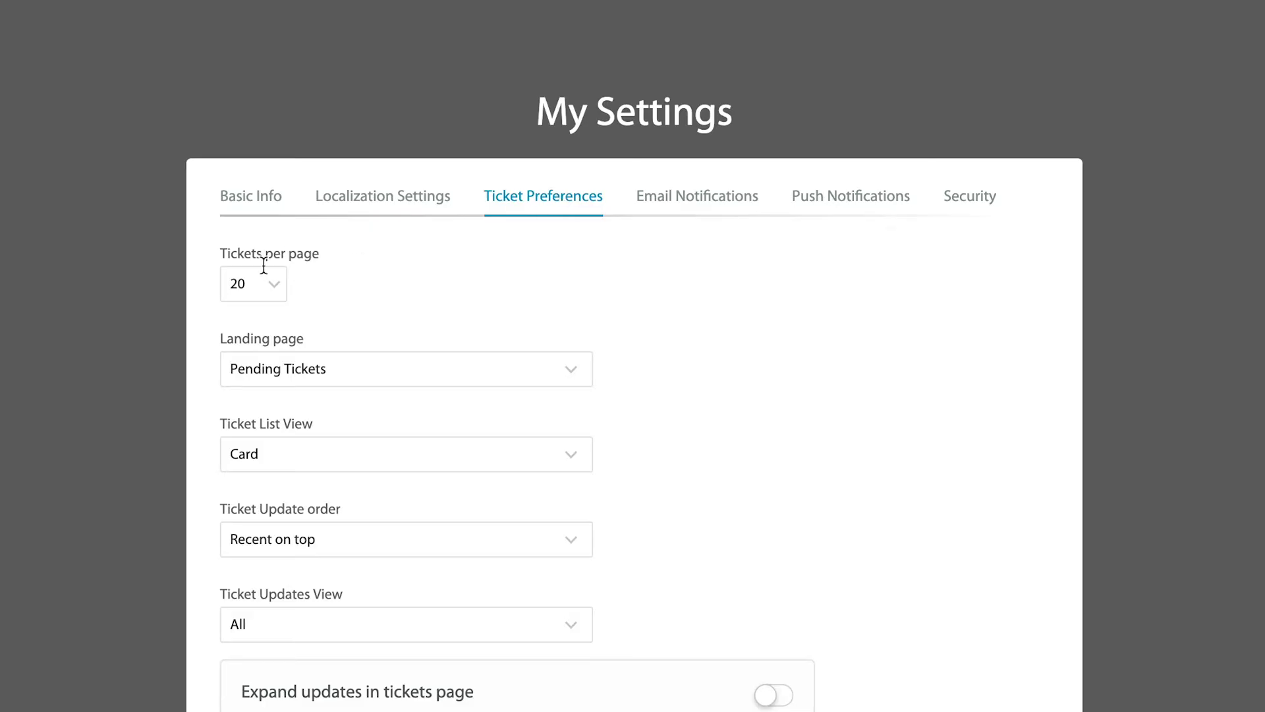
pyautogui.click(250, 294)
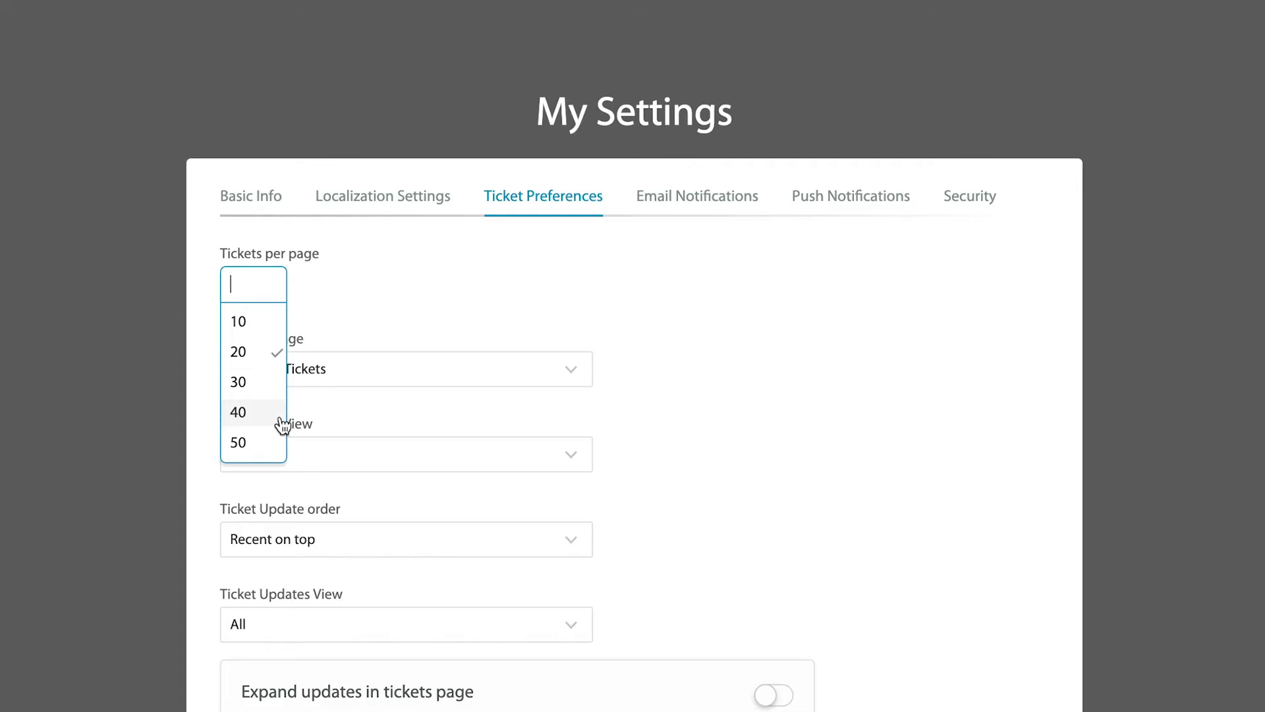
pyautogui.click(420, 272)
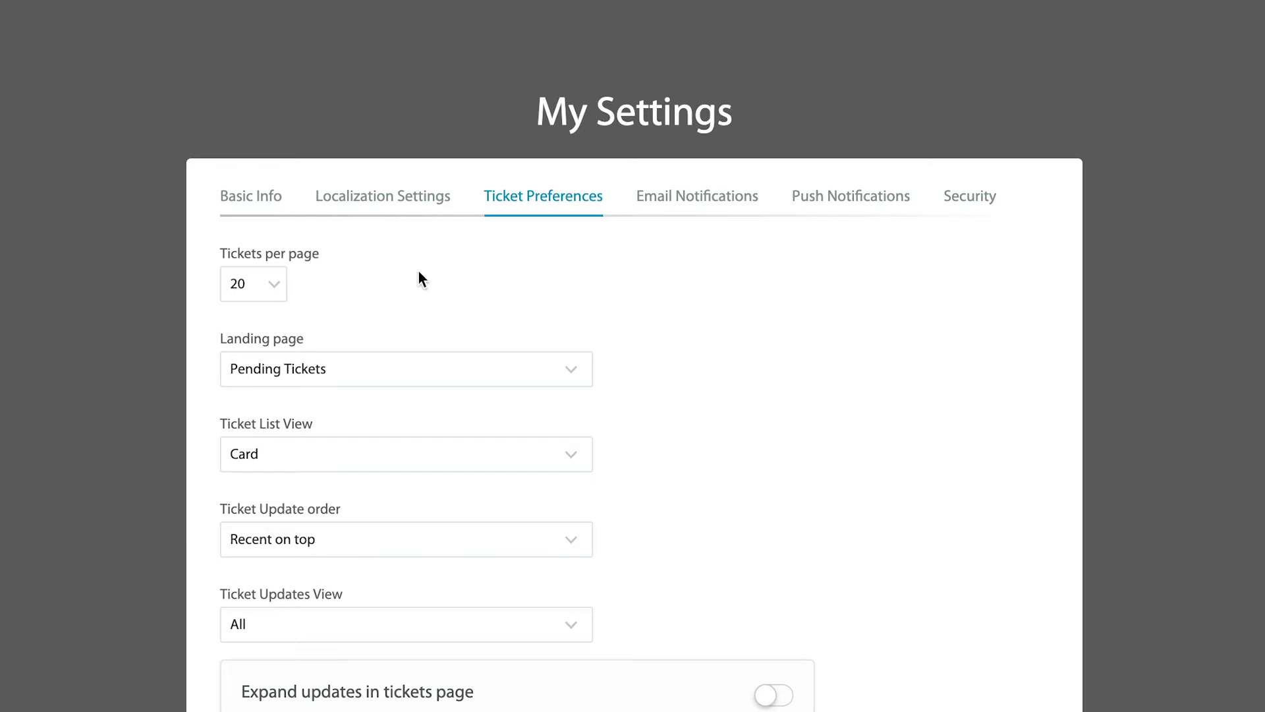
pyautogui.click(416, 359)
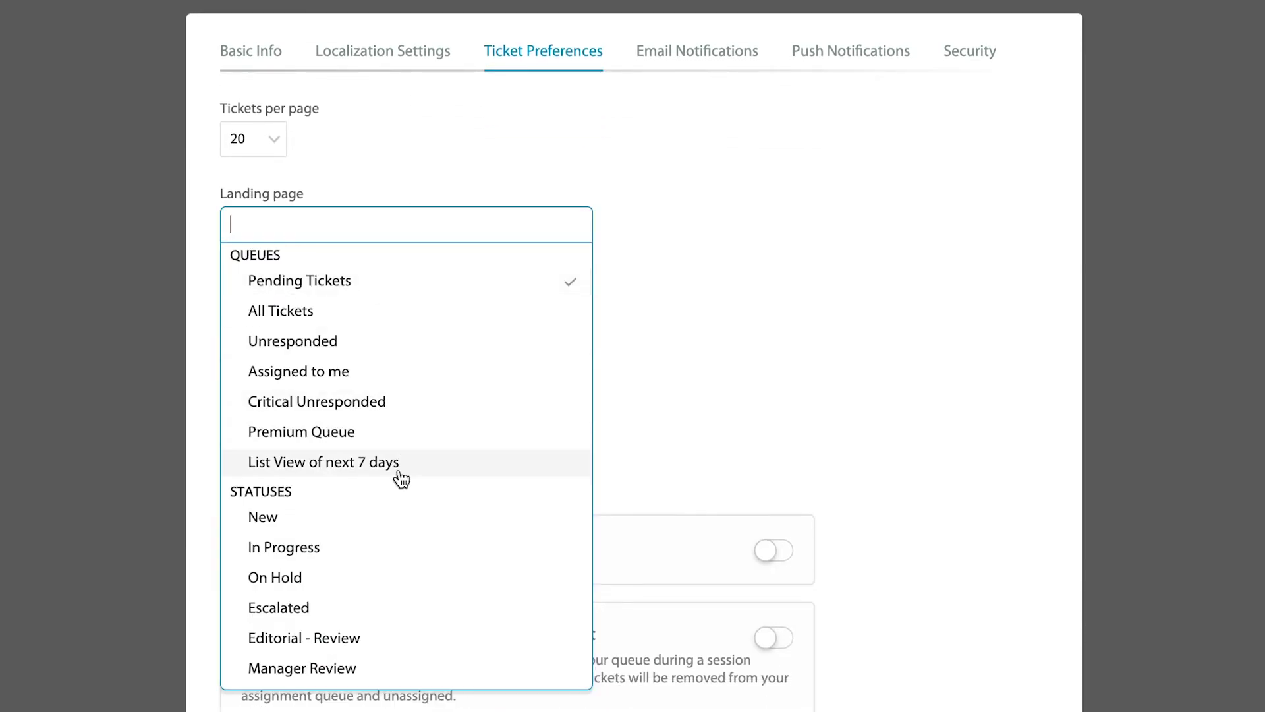
pyautogui.scroll(-1, 384, 524)
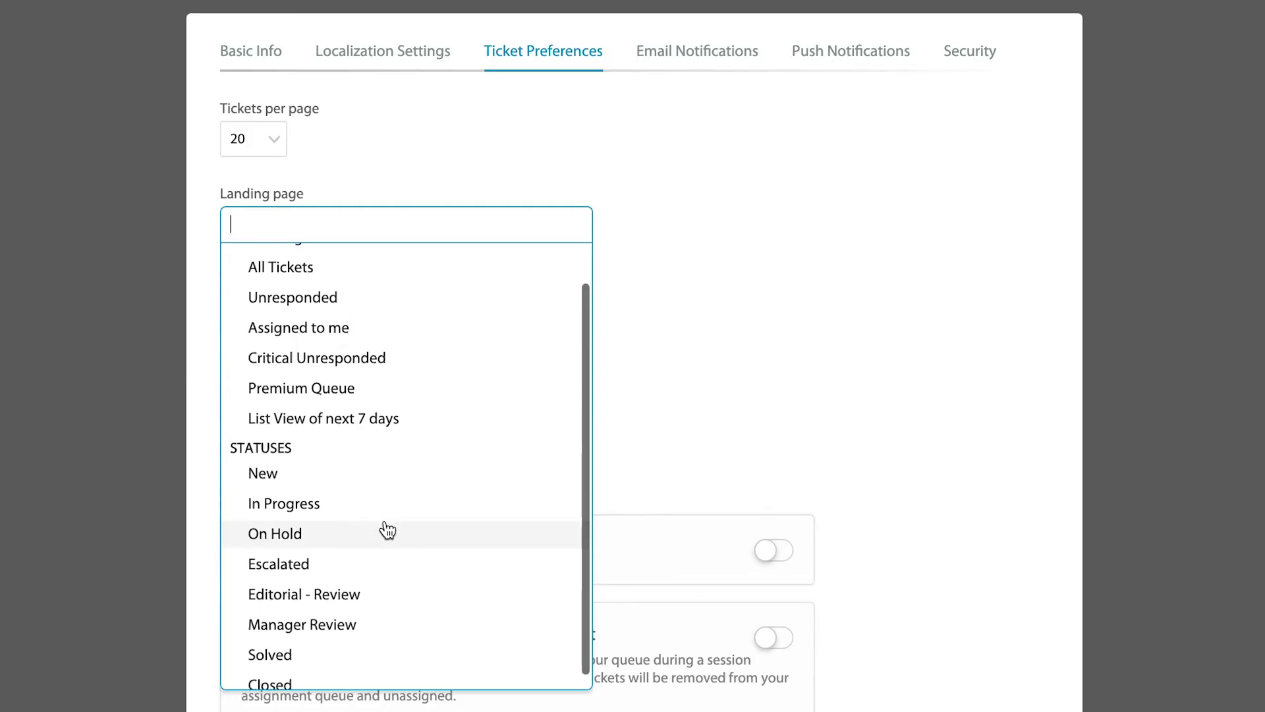
pyautogui.scroll(1, 387, 526)
pyautogui.scroll(-2, 363, 512)
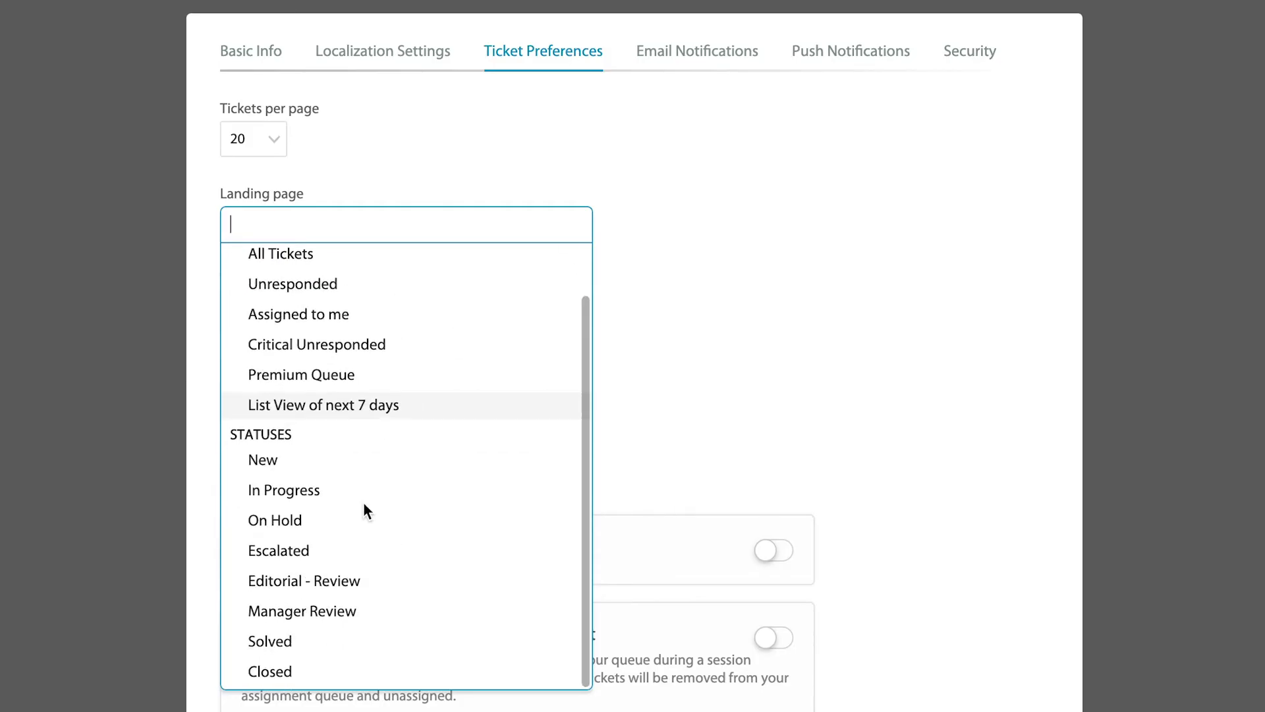
pyautogui.scroll(1, 364, 511)
pyautogui.scroll(1, 366, 511)
pyautogui.scroll(-2, 386, 438)
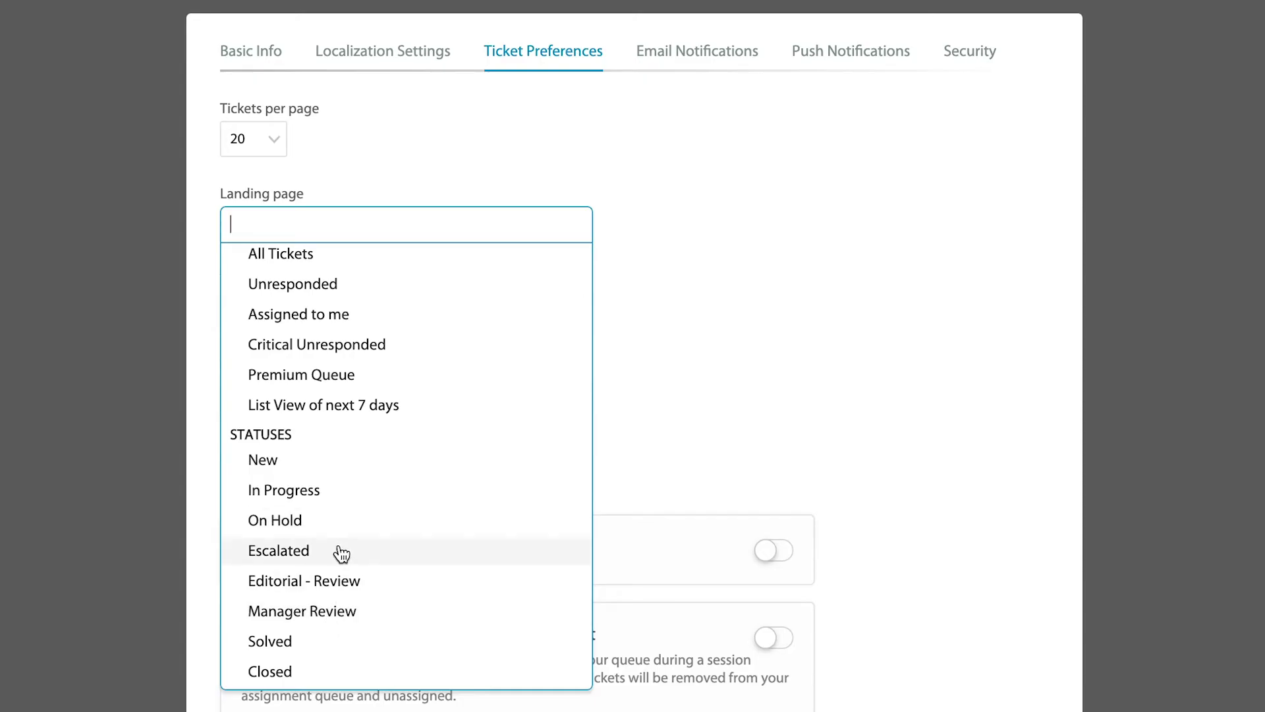
pyautogui.scroll(2, 369, 475)
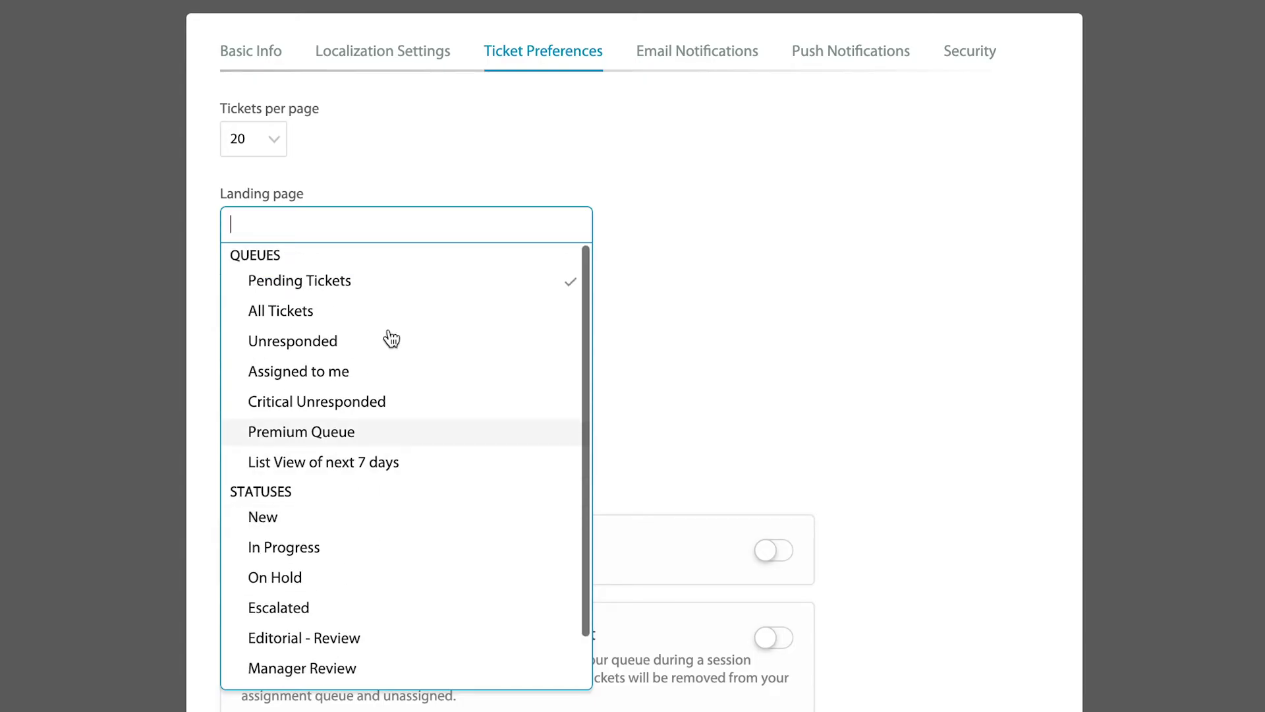
pyautogui.click(379, 294)
pyautogui.click(500, 309)
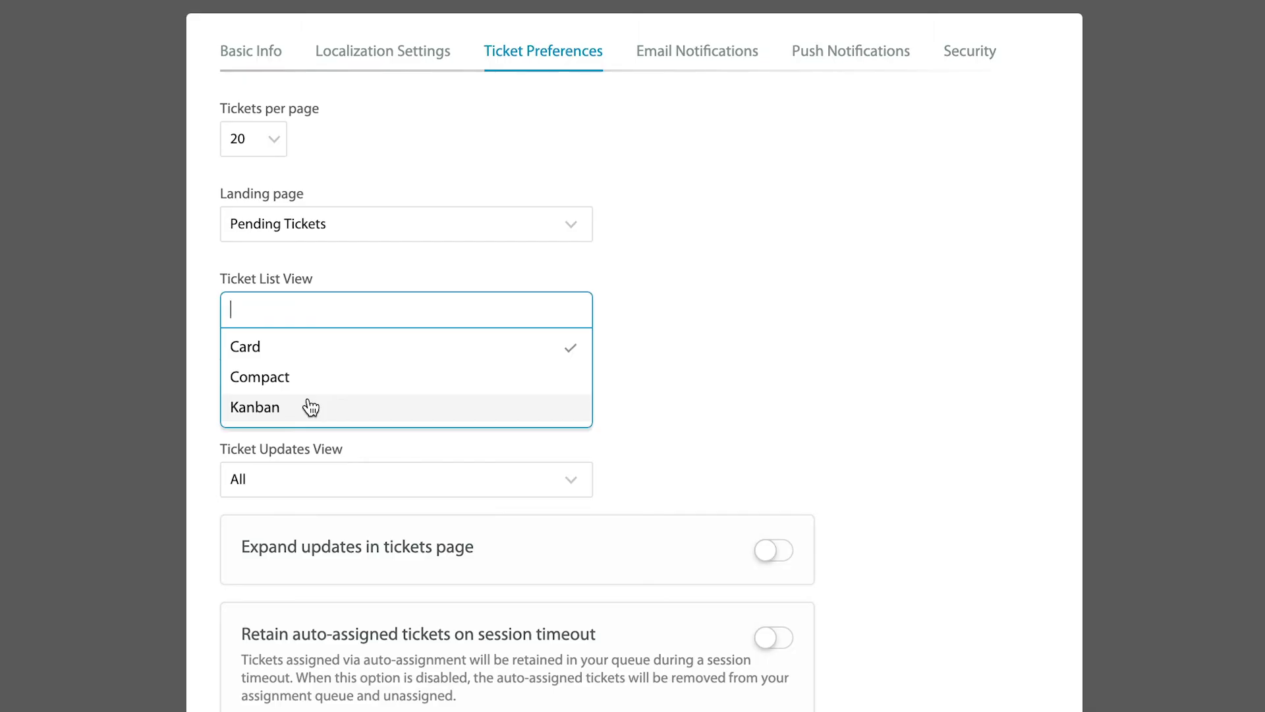
# - Keep the ticket list view on Card and update order on Recent on top
pyautogui.click(319, 360)
pyautogui.click(537, 398)
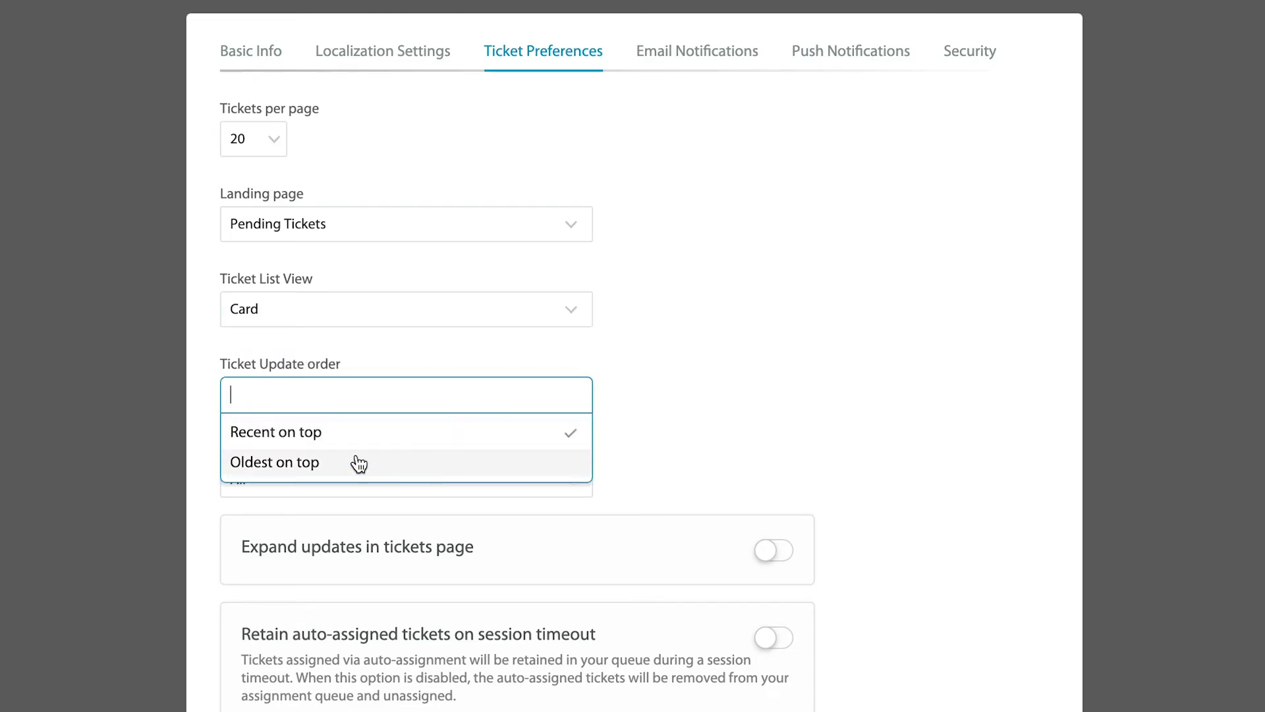
pyautogui.click(681, 409)
# - Leave the Ticket Updates View set to All
pyautogui.scroll(-3, 682, 402)
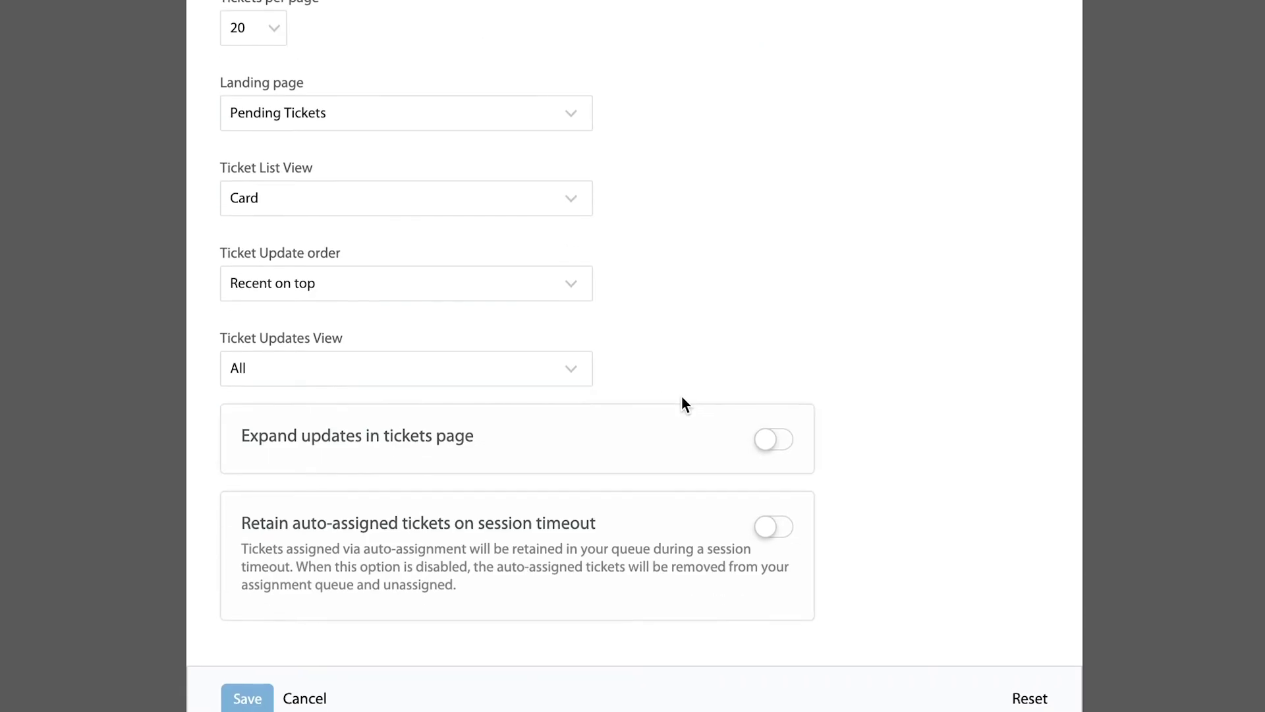
pyautogui.click(485, 351)
pyautogui.click(748, 334)
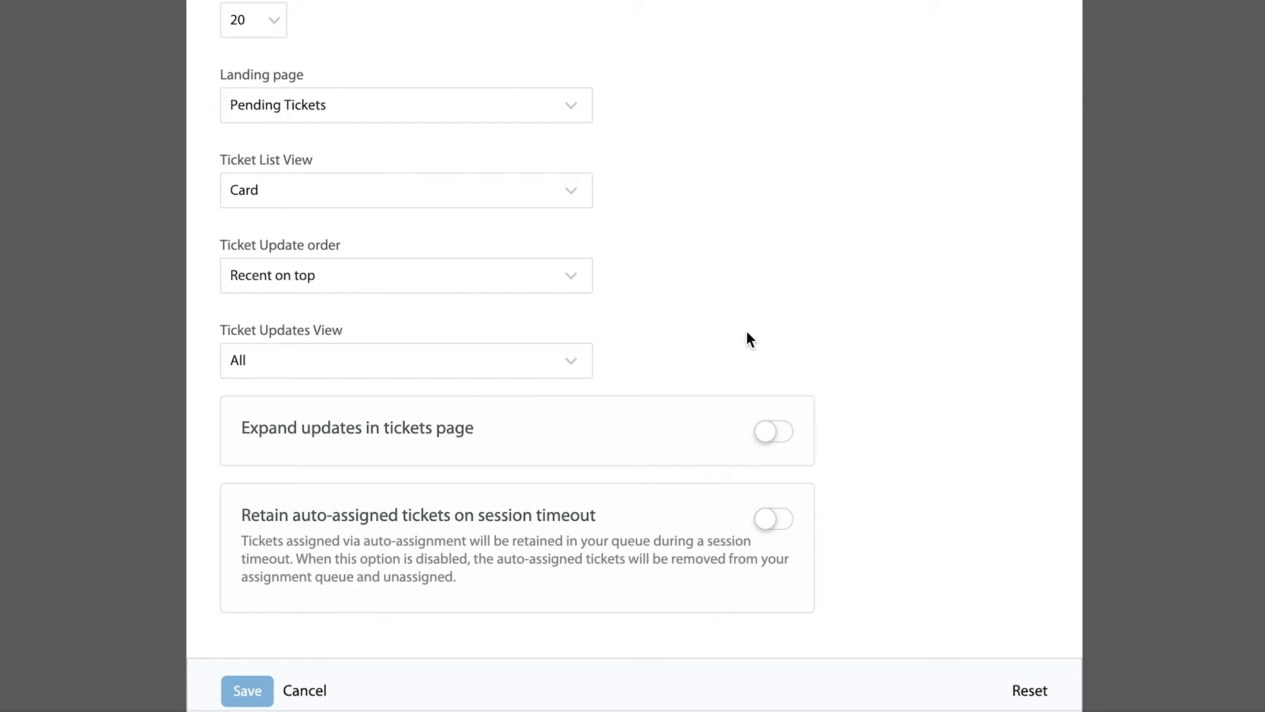
pyautogui.click(460, 347)
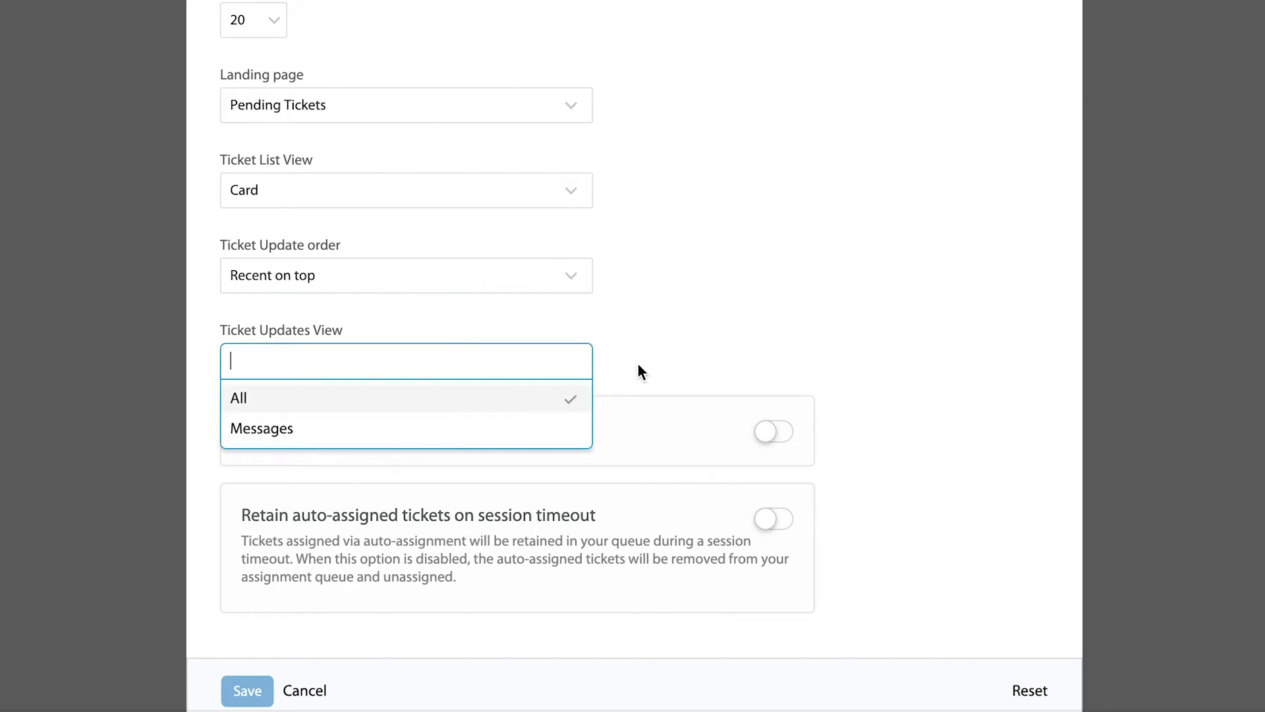
pyautogui.click(685, 361)
pyautogui.scroll(-1, 685, 361)
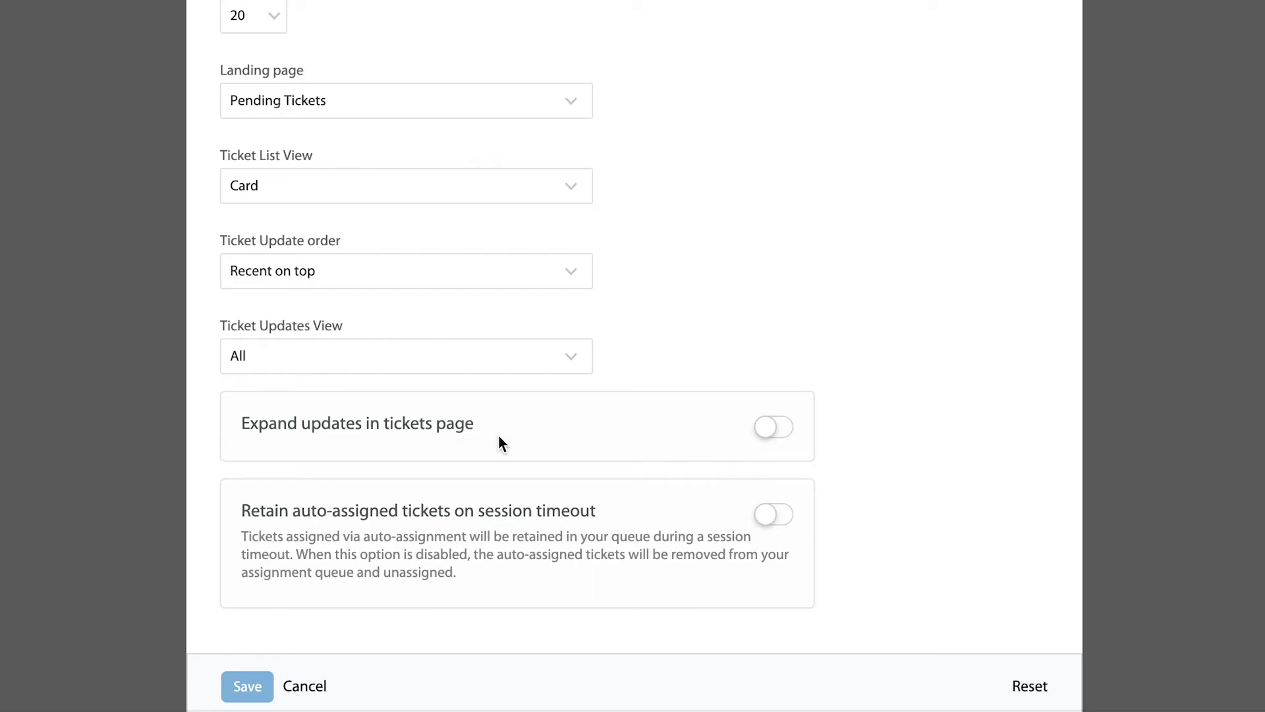
pyautogui.scroll(4, 455, 336)
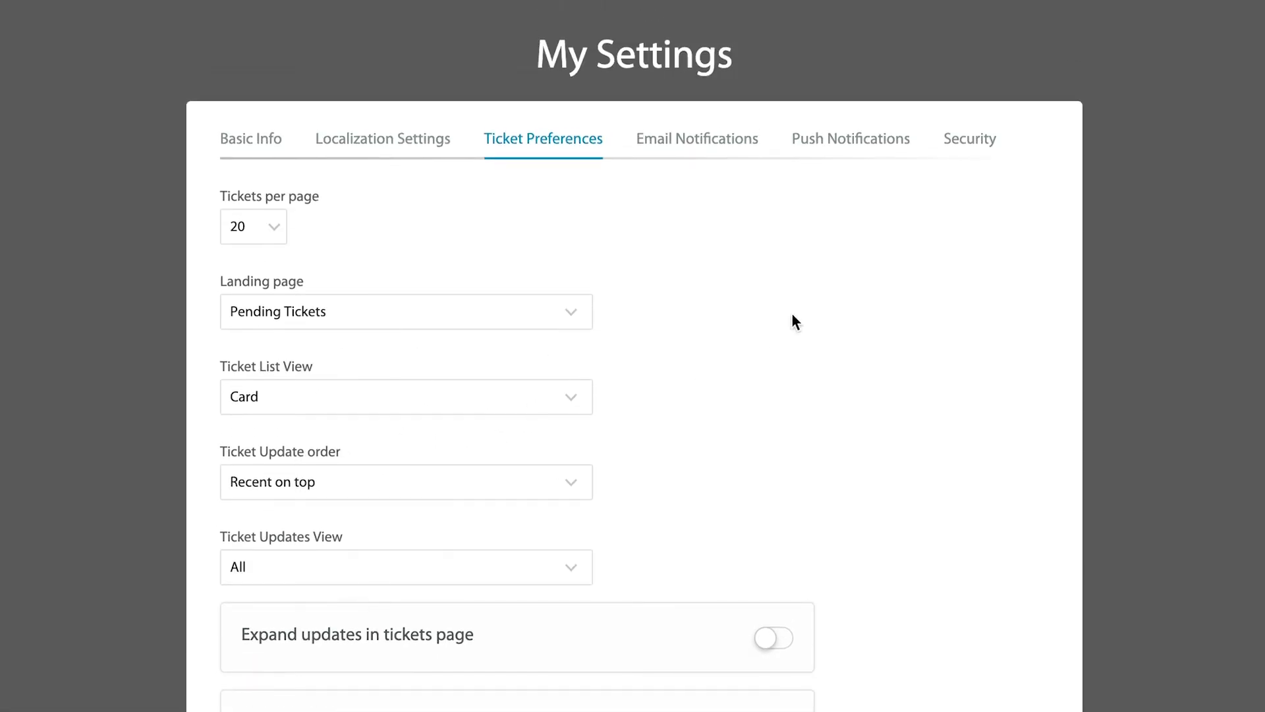
# - Switch off the New Forum Post email notification, leaving all others on
pyautogui.click(711, 151)
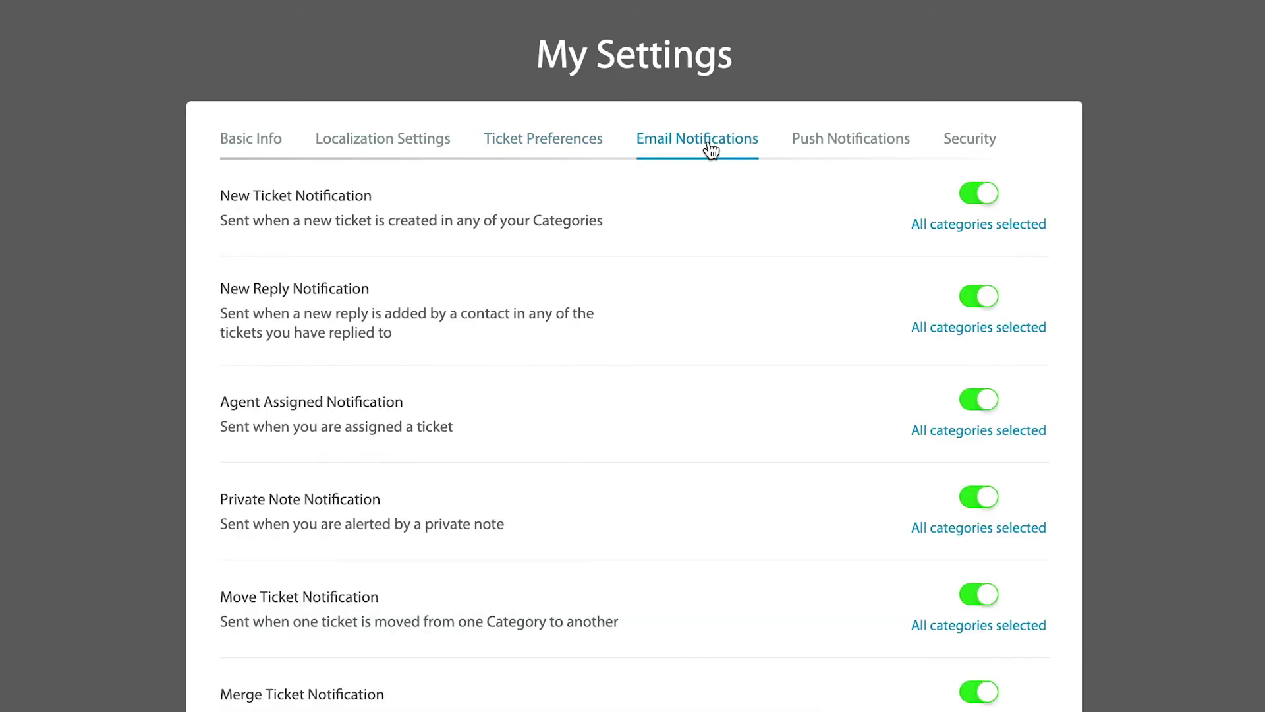
pyautogui.scroll(-2, 753, 307)
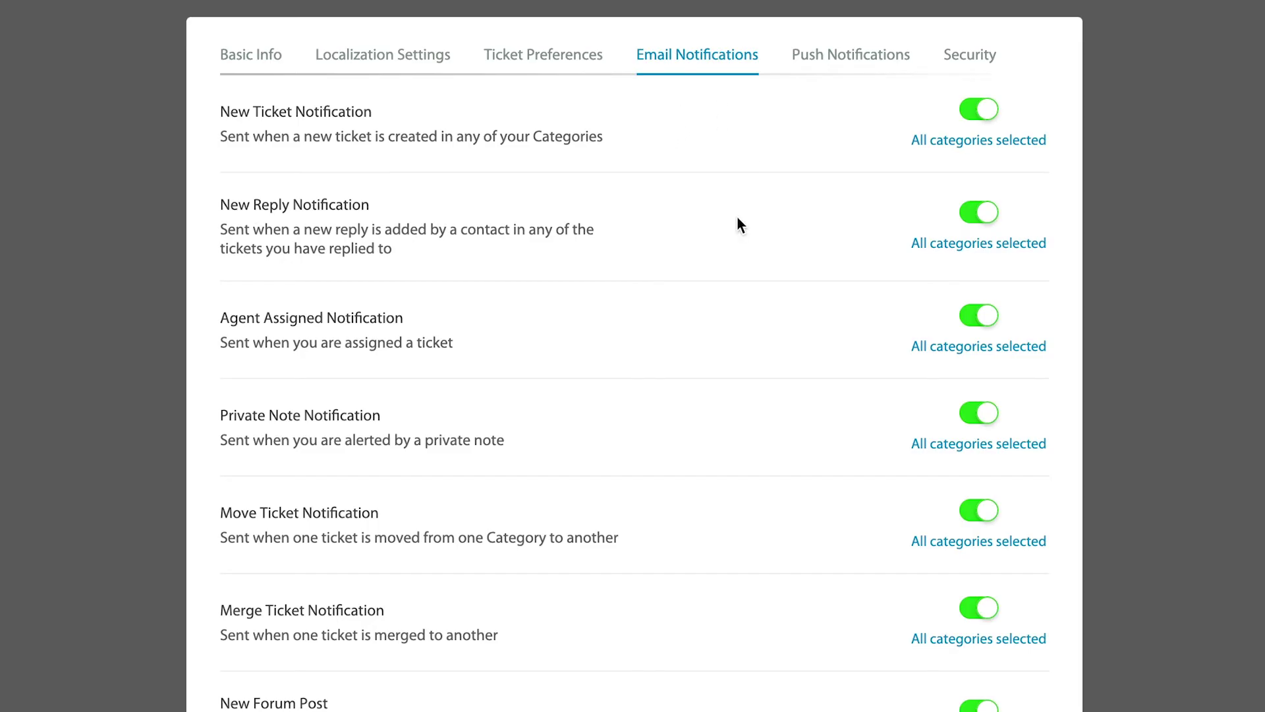
pyautogui.scroll(-4, 737, 219)
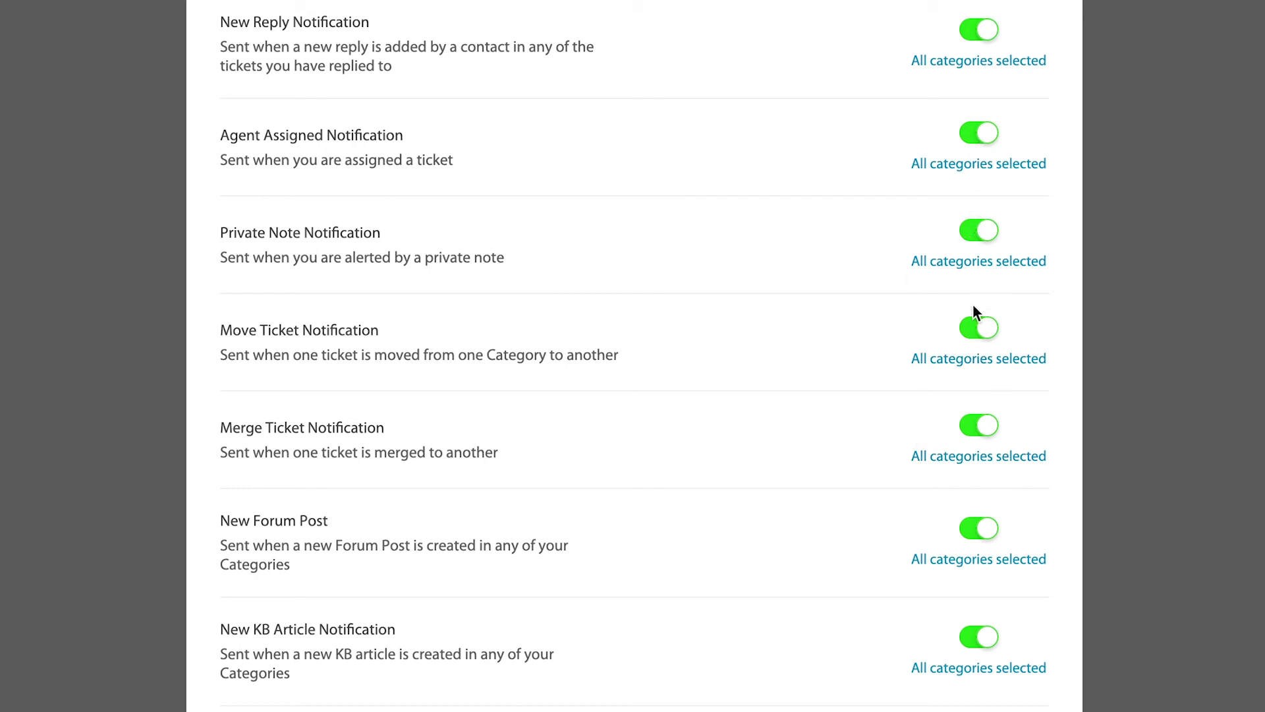
pyautogui.scroll(-1, 976, 310)
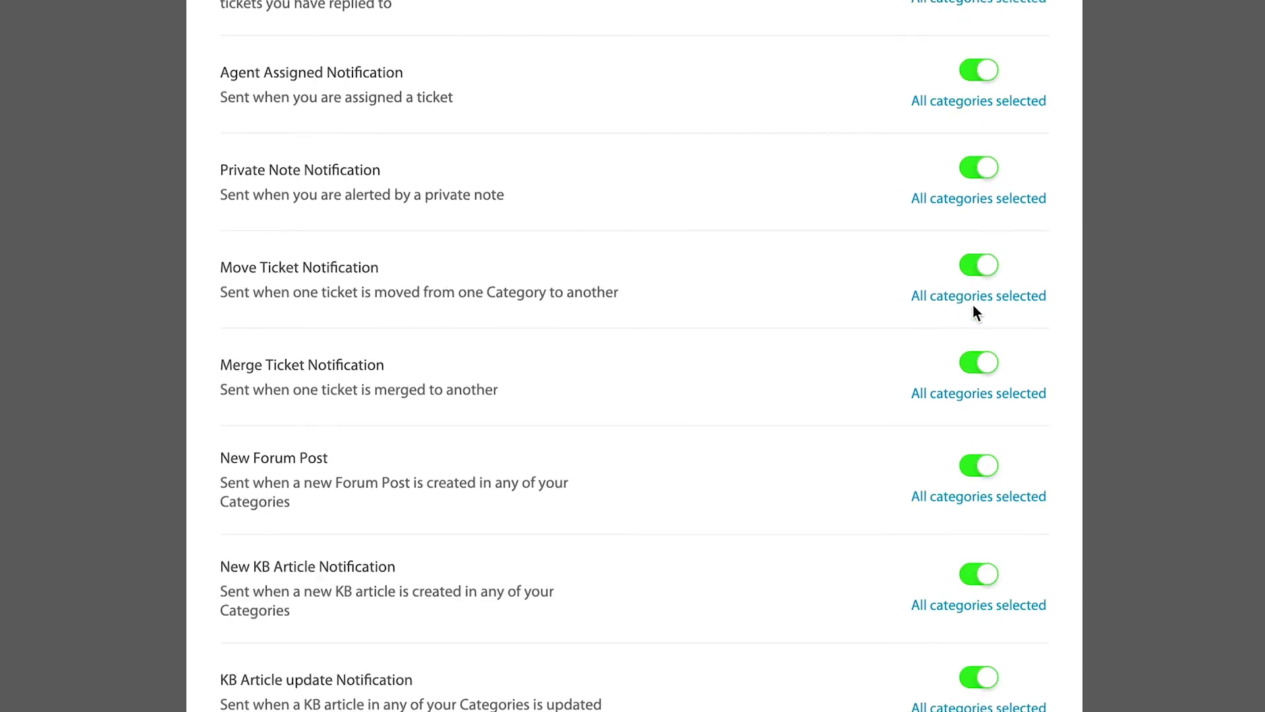
pyautogui.click(985, 476)
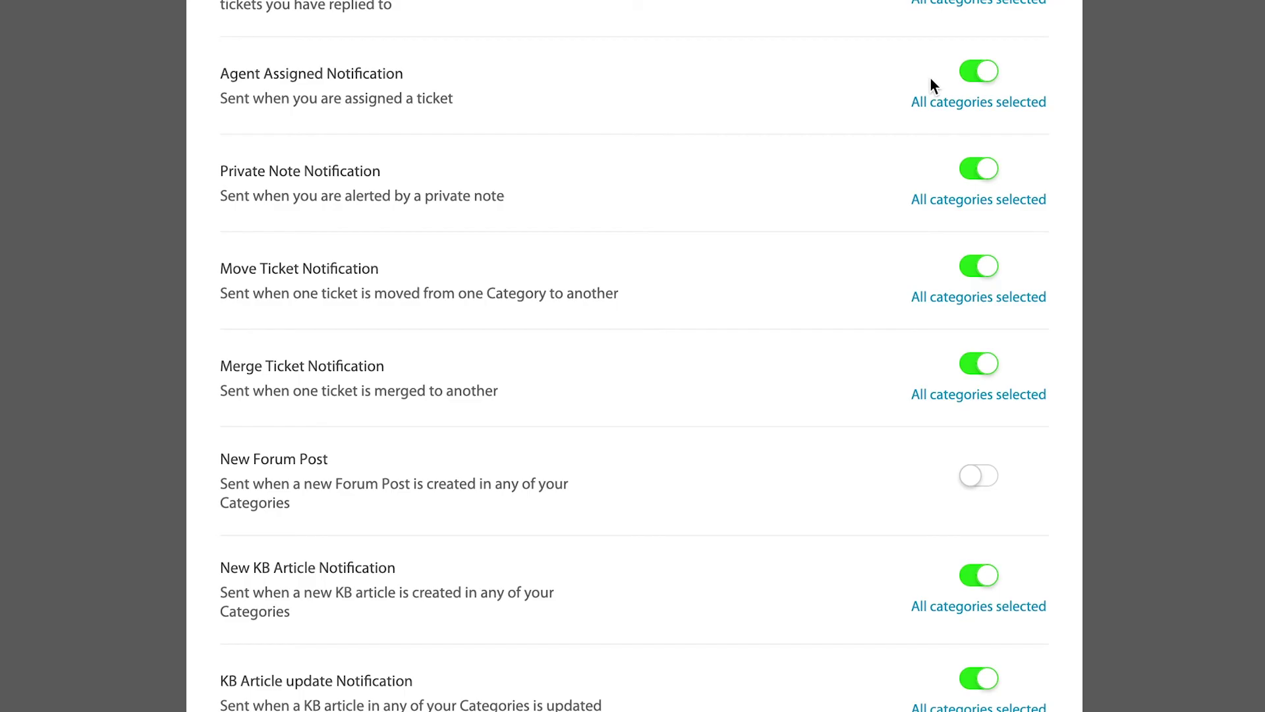
pyautogui.scroll(3, 986, 89)
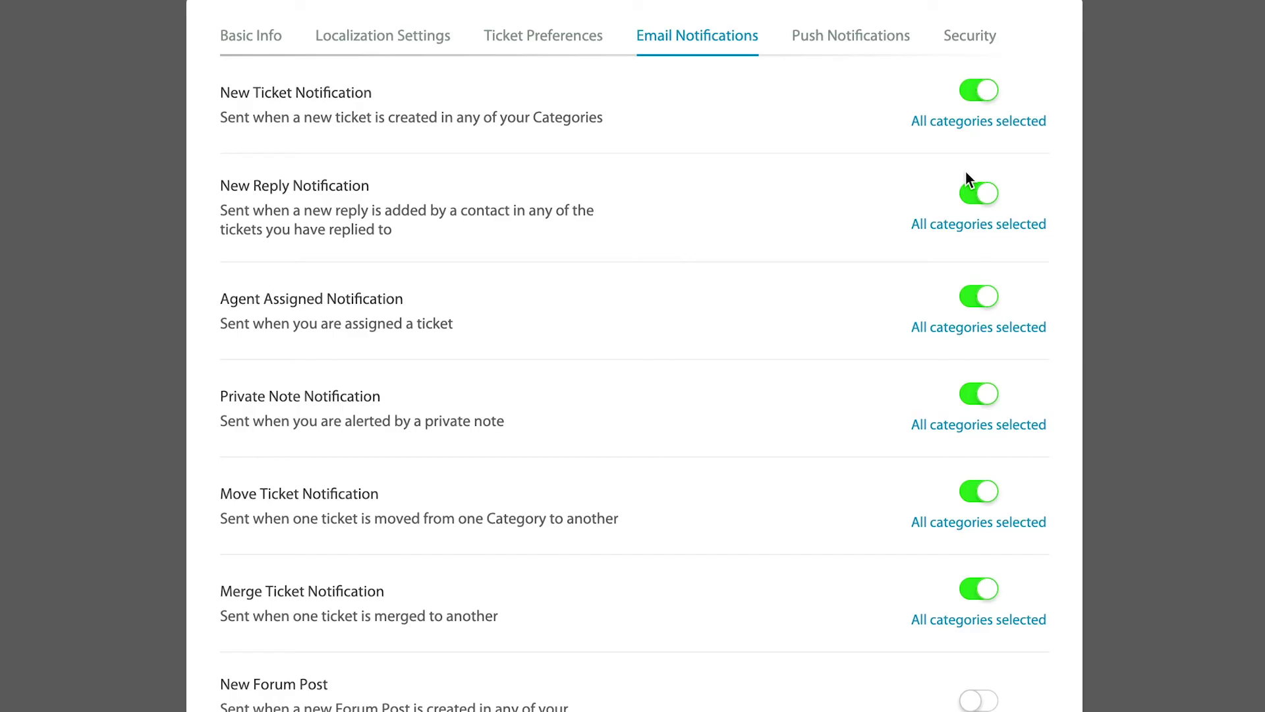
# - Turn on New Ticket, New Reply and Agent Assigned push notifications
pyautogui.click(868, 41)
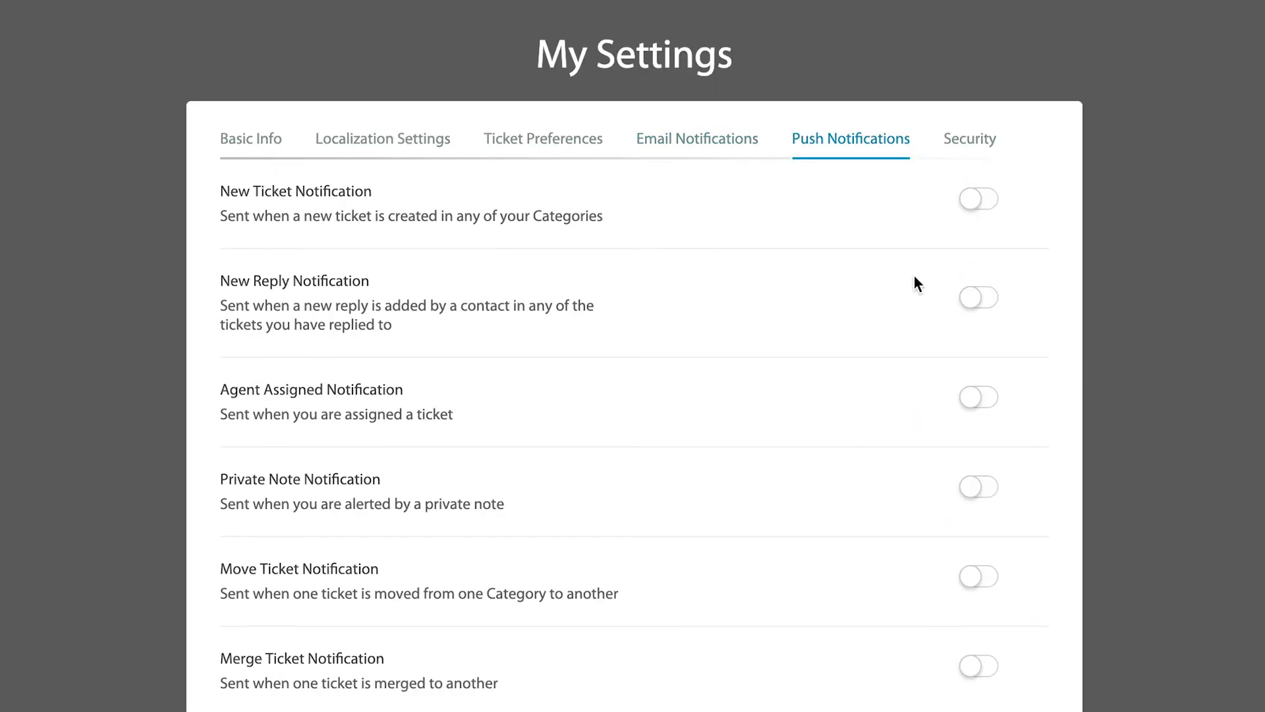
pyautogui.click(985, 202)
pyautogui.click(972, 301)
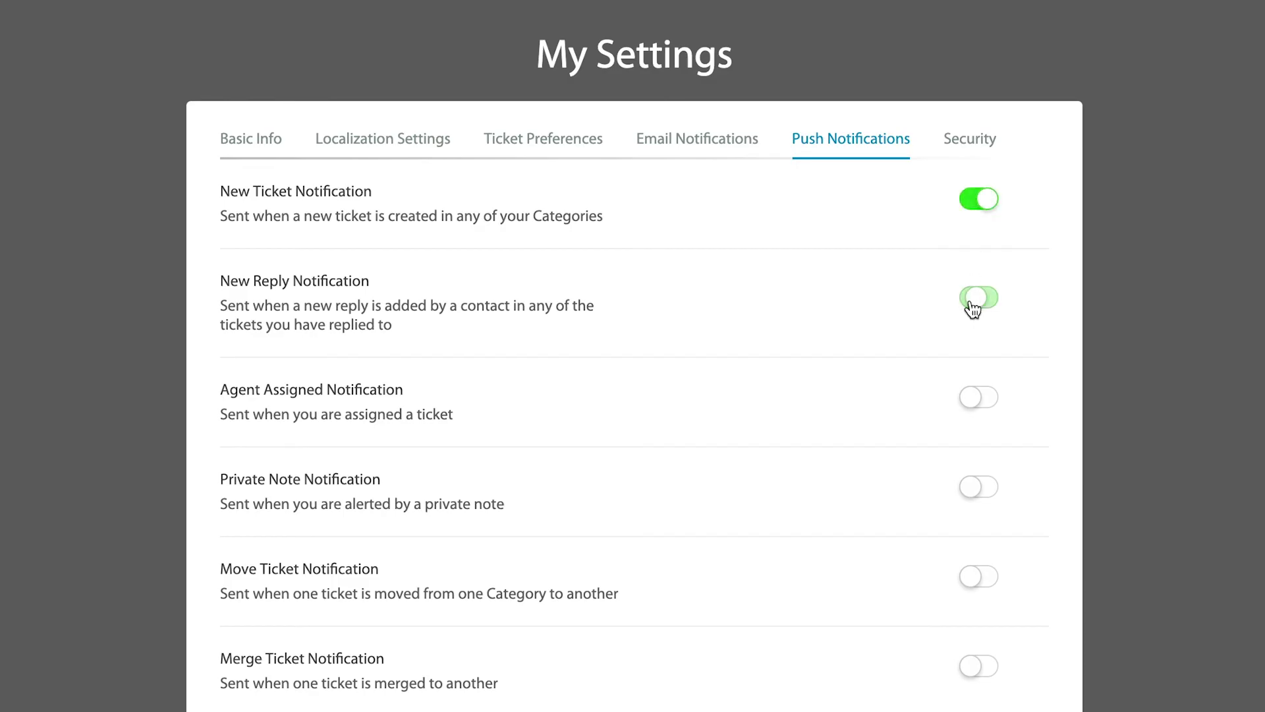
pyautogui.click(985, 407)
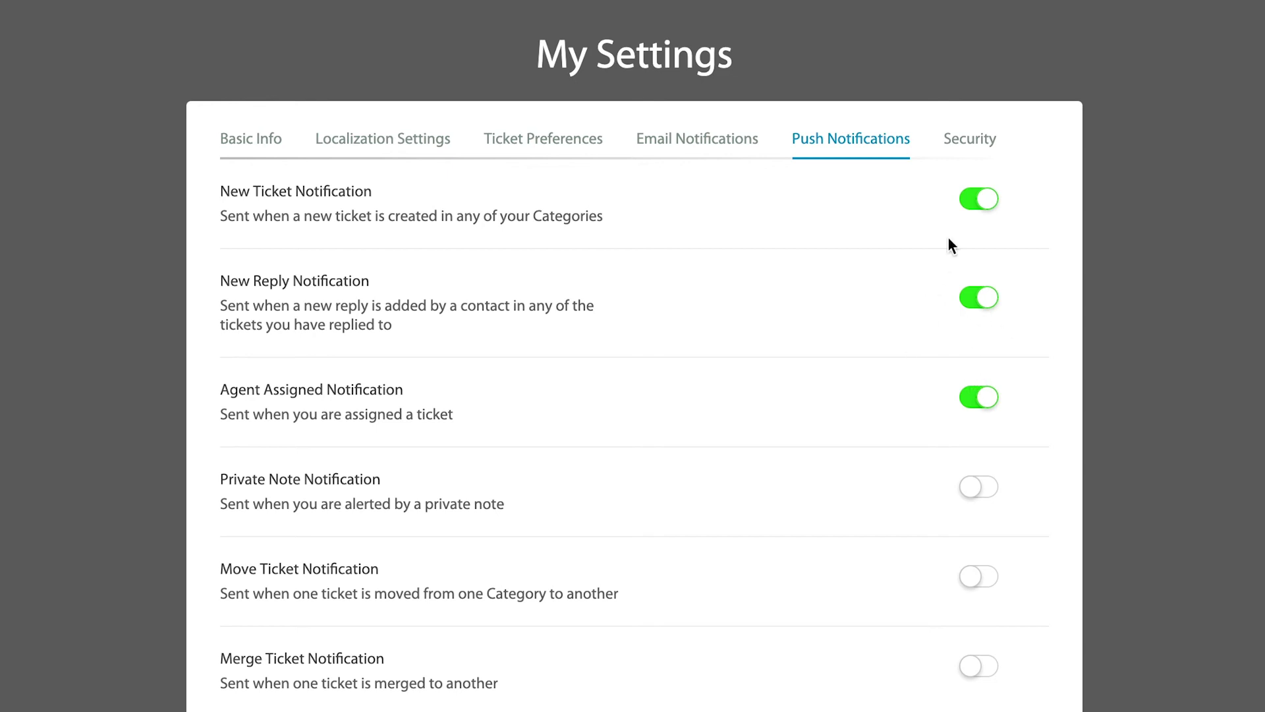
pyautogui.click(975, 148)
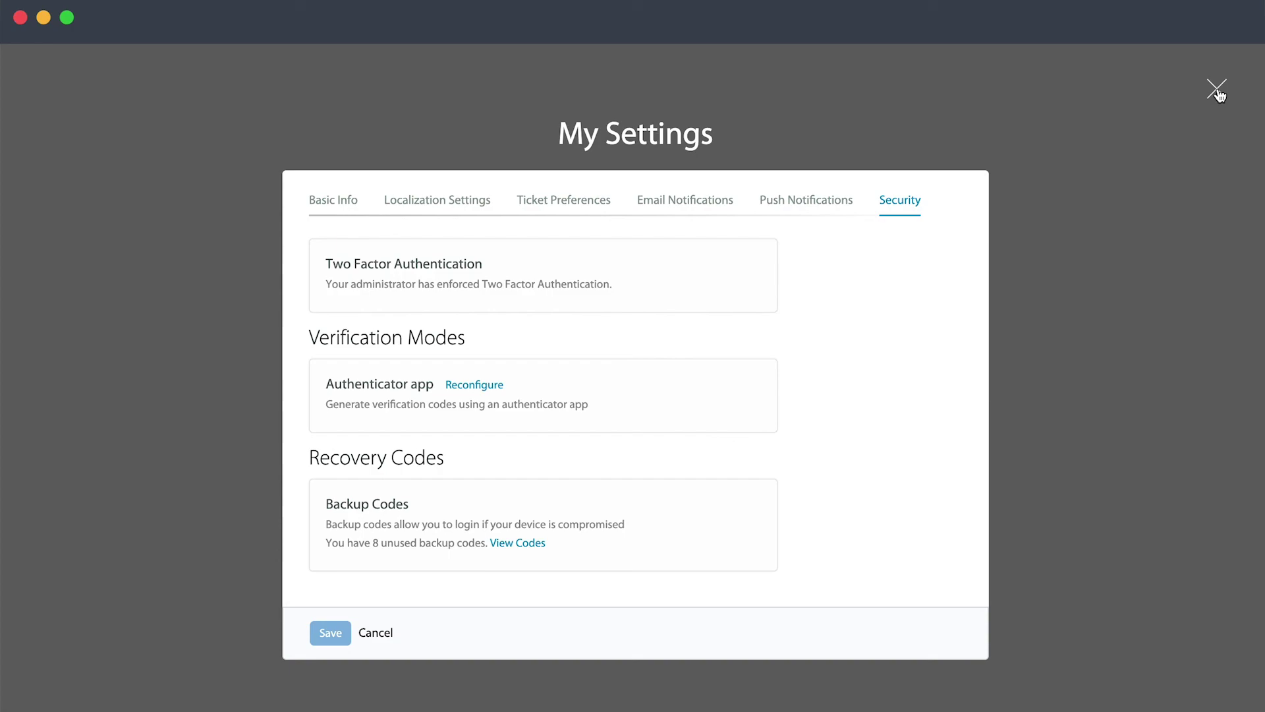
# - Close My Settings to return to the list of 860 pending tickets
pyautogui.click(1218, 90)
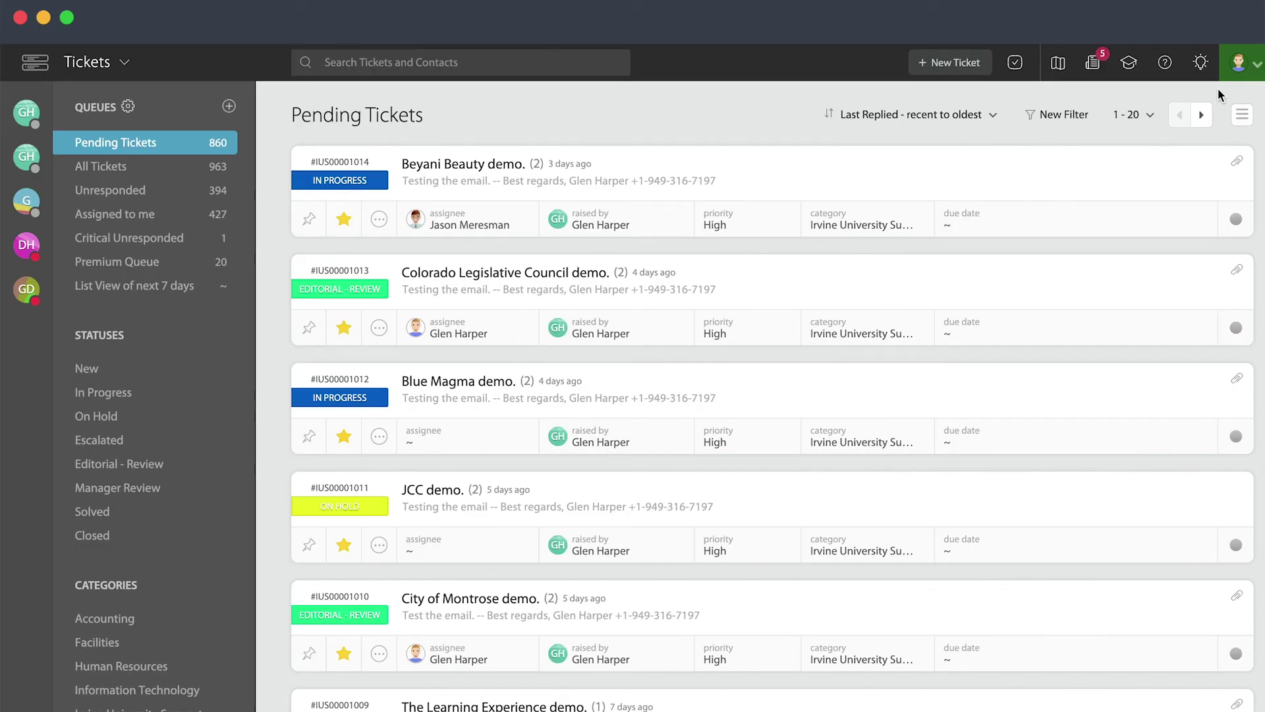
pyautogui.click(117, 74)
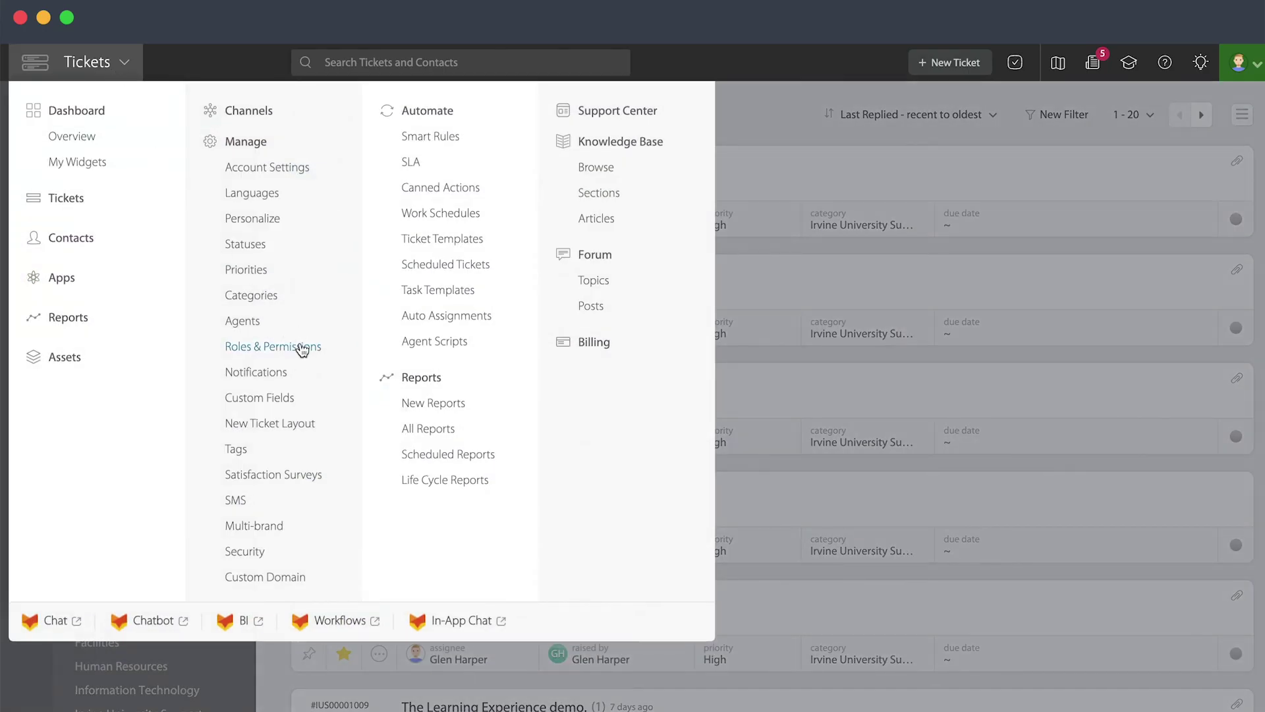
pyautogui.click(812, 188)
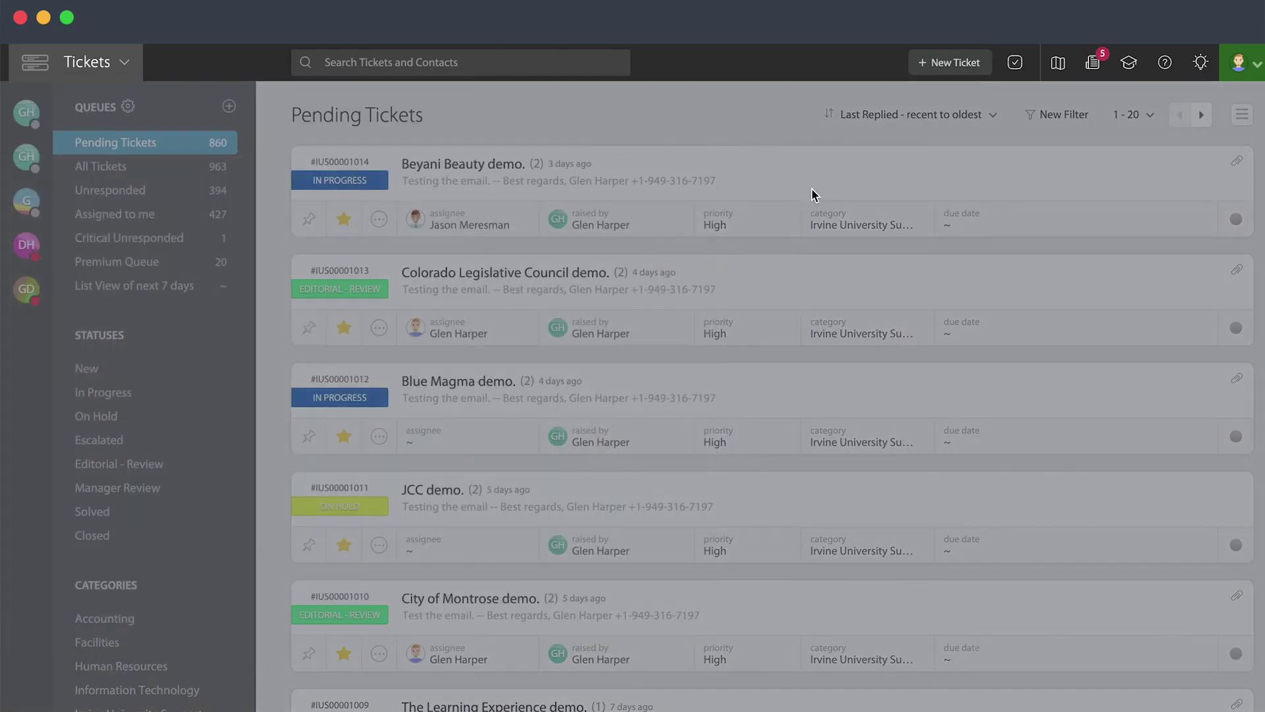